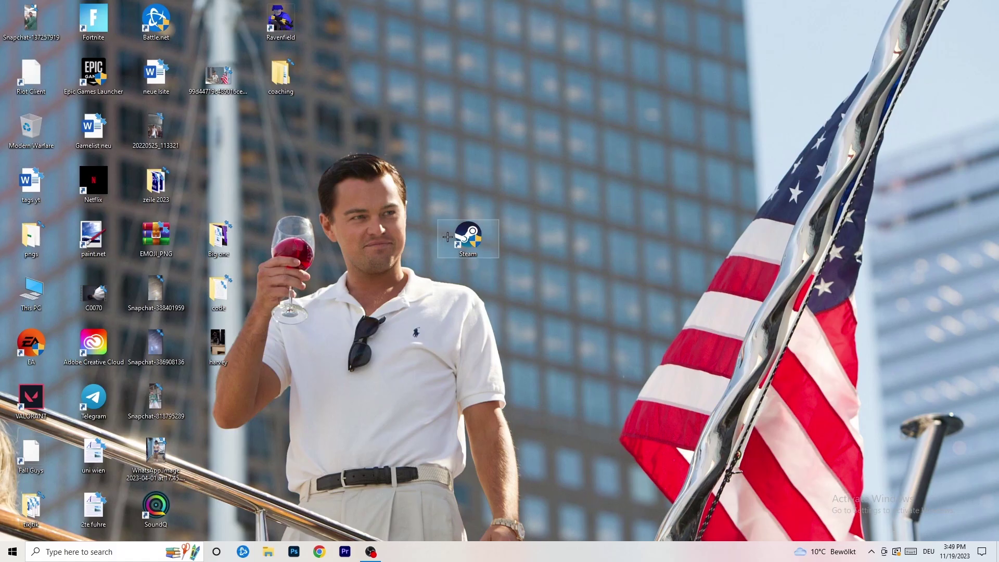
Reposition the Steam shortcut on the desktop and review its compatibility settings, including the list of Windows compatibility modes
drag(468, 242, 531, 188)
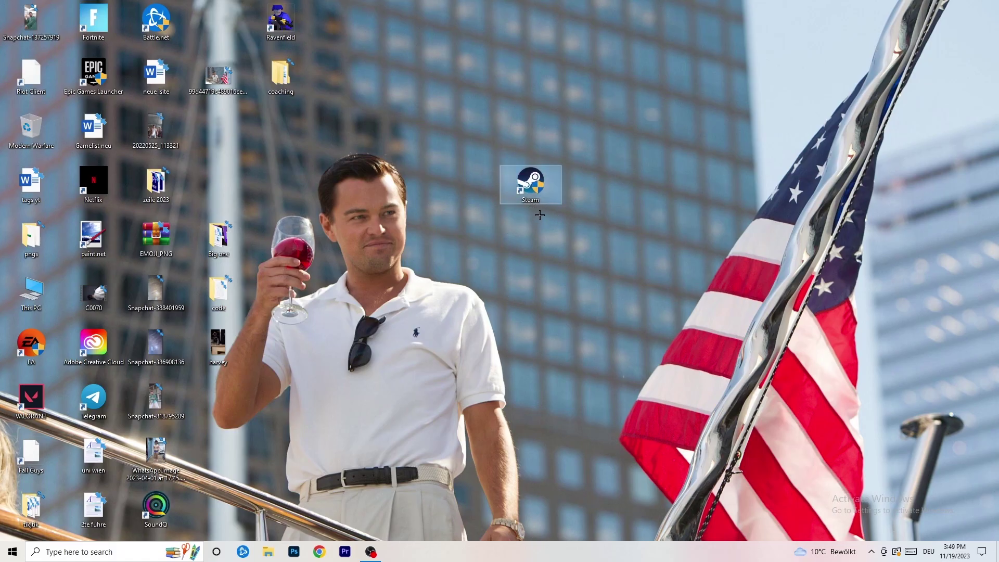
right_click(537, 183)
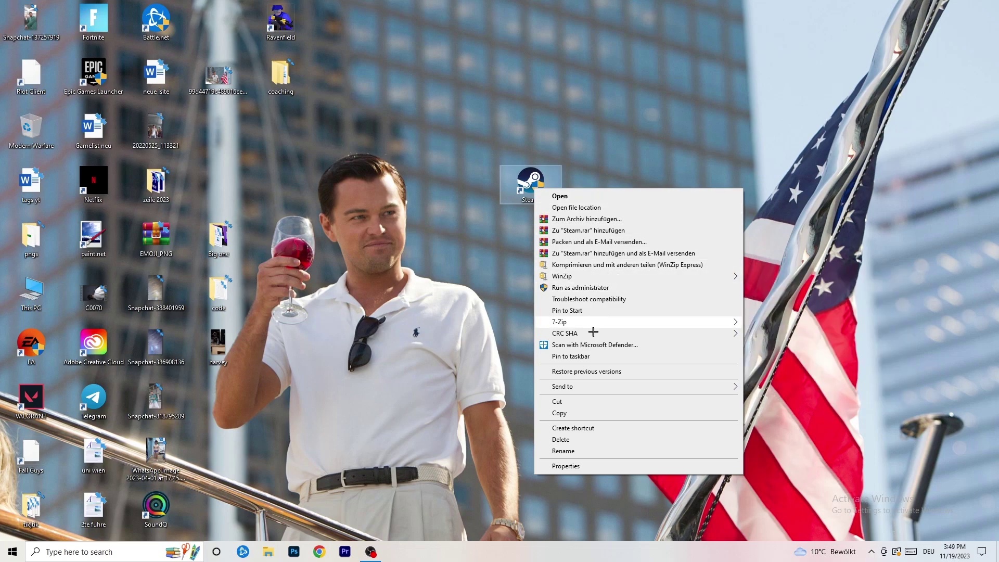
click(566, 466)
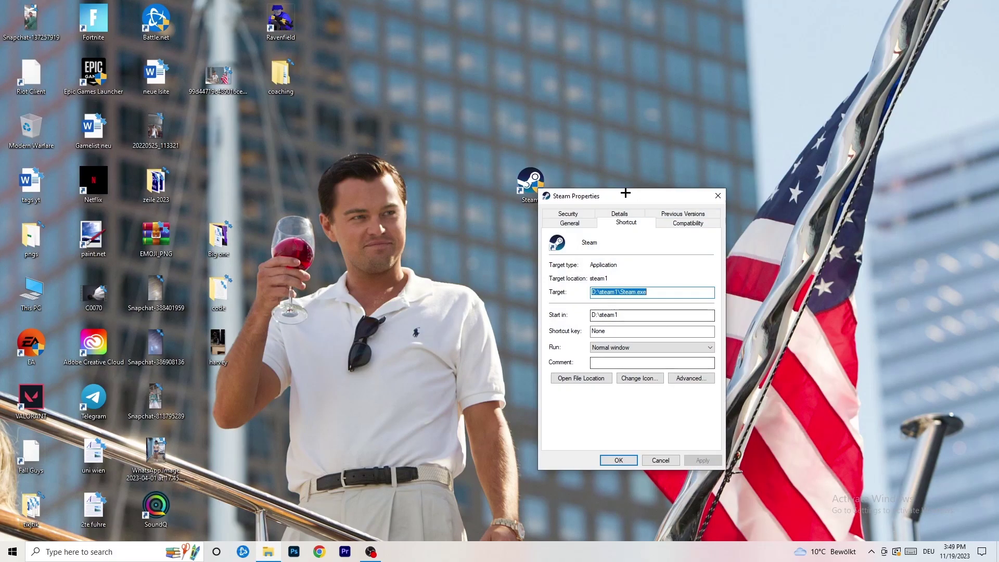
drag(627, 194, 445, 149)
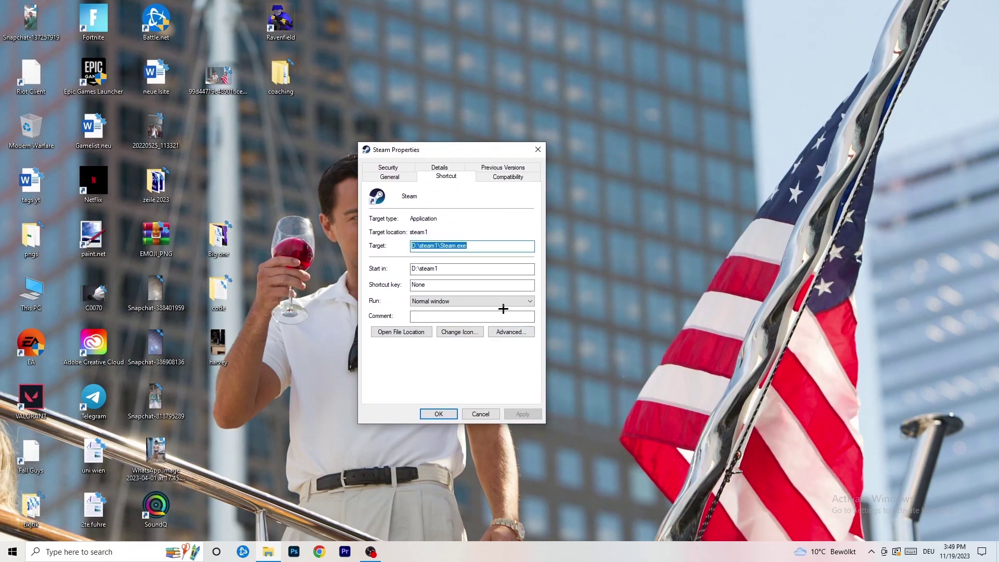
click(512, 177)
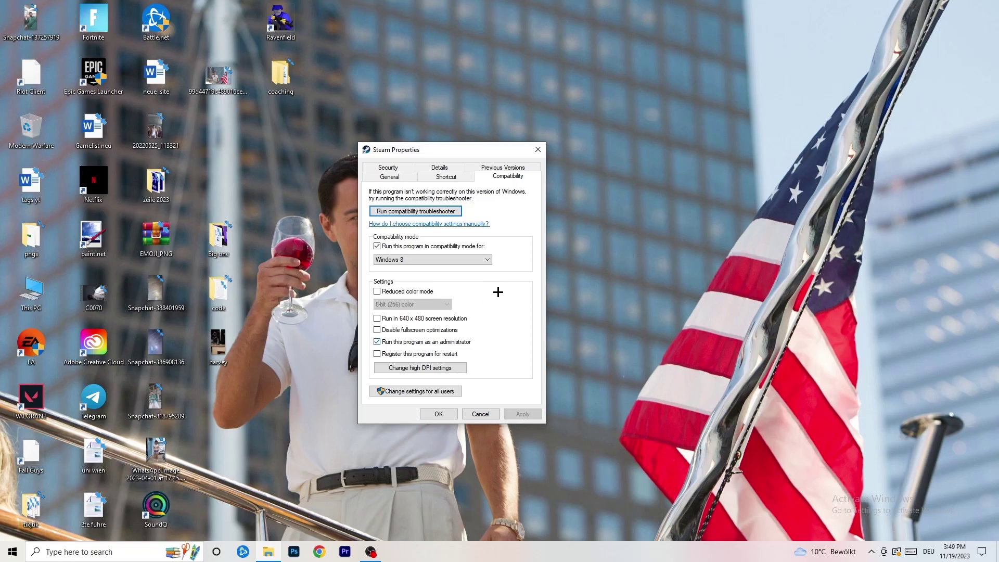
drag(457, 151, 574, 107)
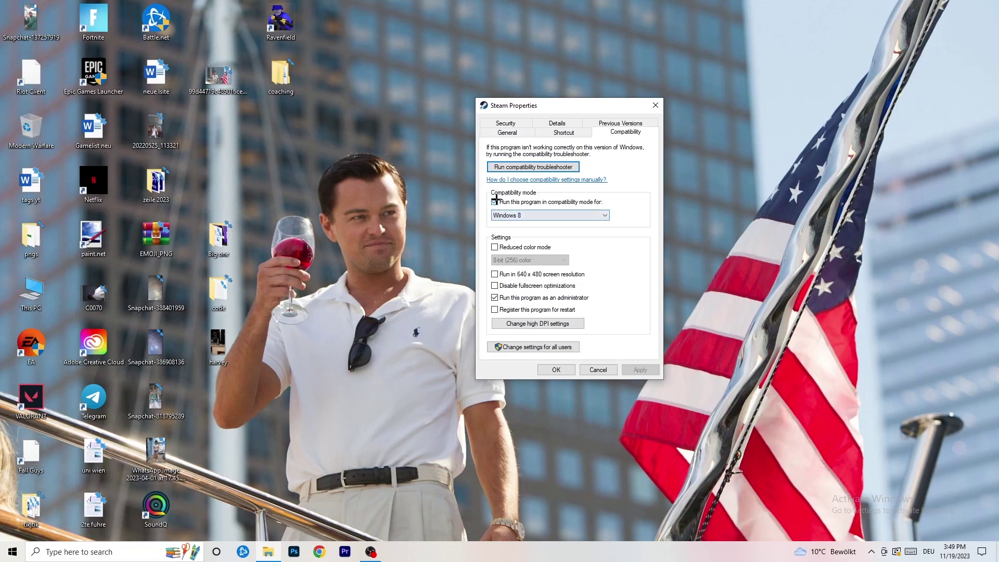
click(555, 215)
click(651, 205)
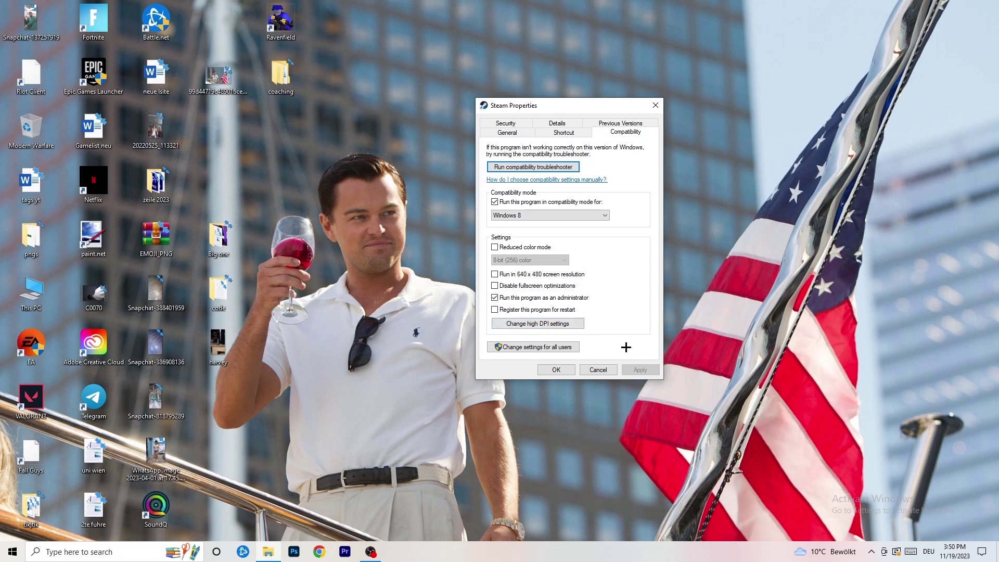
click(563, 370)
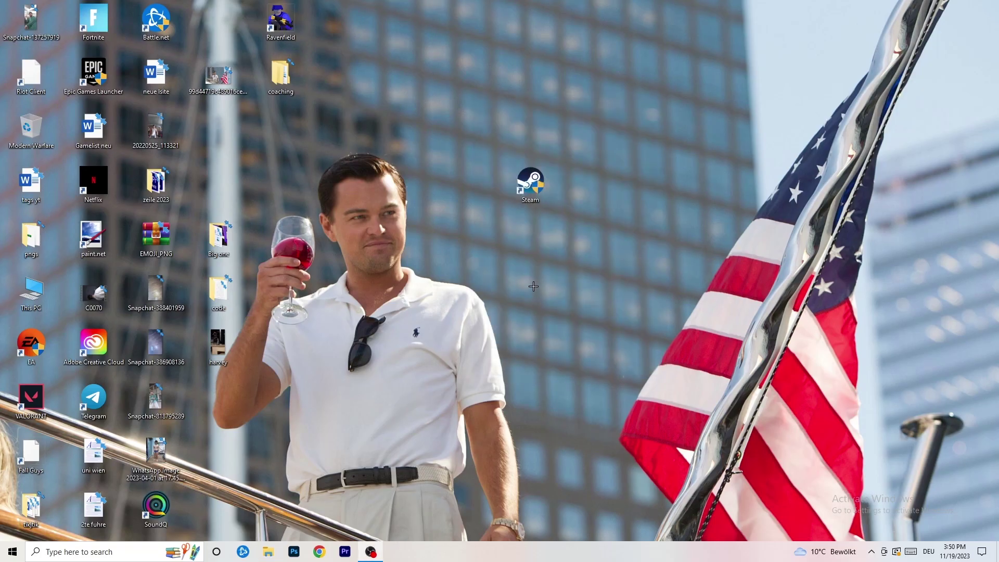
Move the Steam shortcut closer to the other desktop icons, recheck its compatibility settings and close its properties
drag(520, 188, 474, 186)
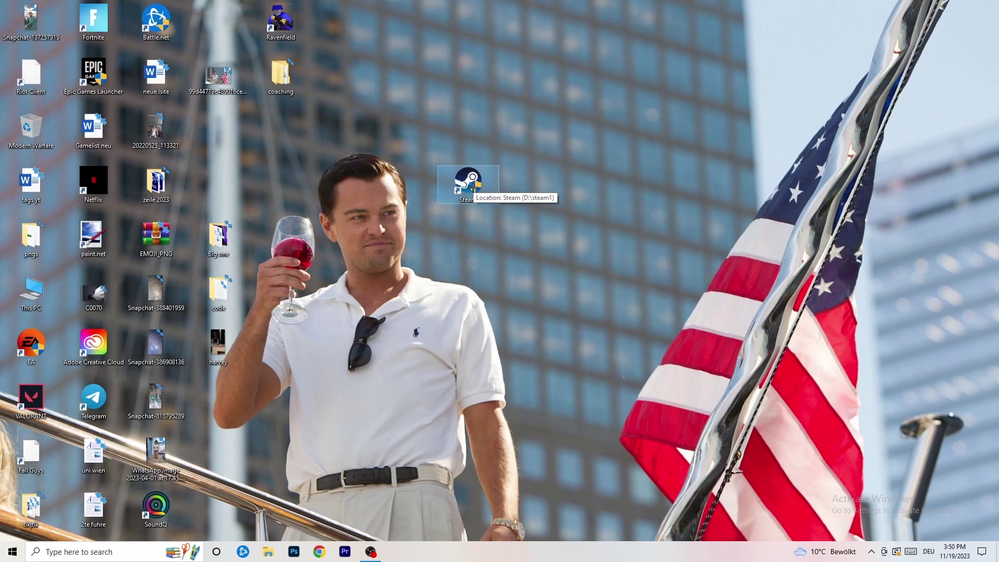
drag(474, 186, 348, 188)
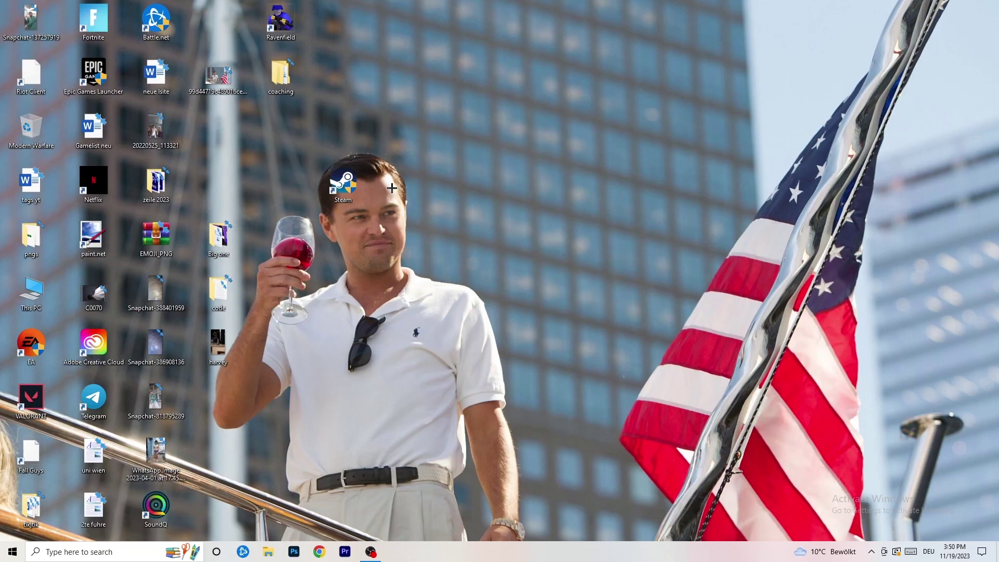
right_click(345, 195)
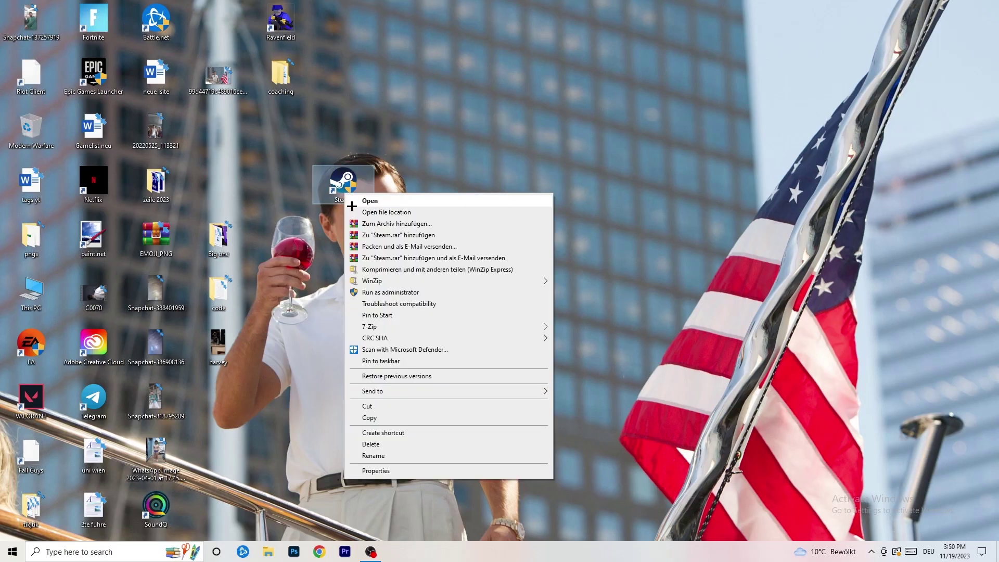
click(379, 471)
click(495, 230)
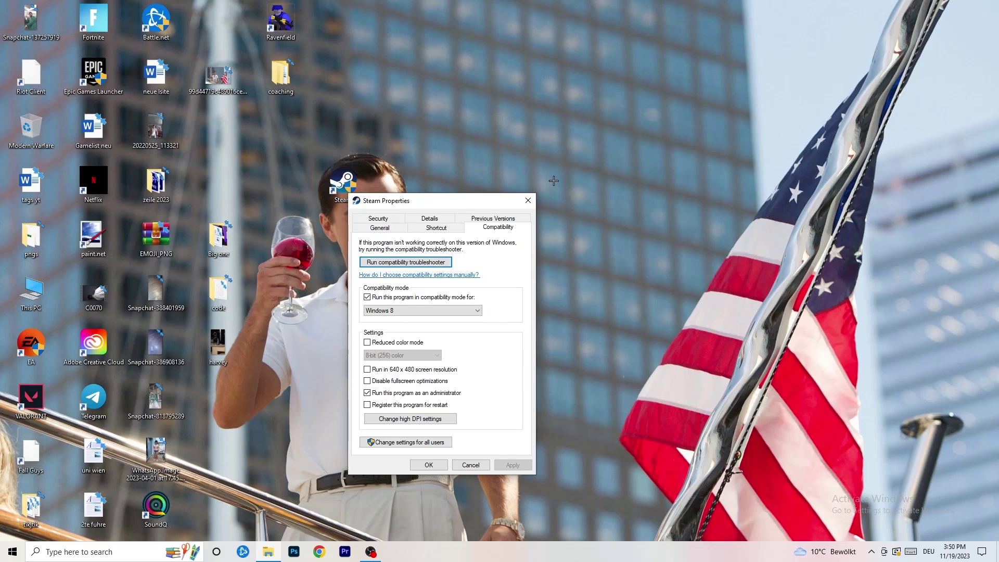
click(528, 201)
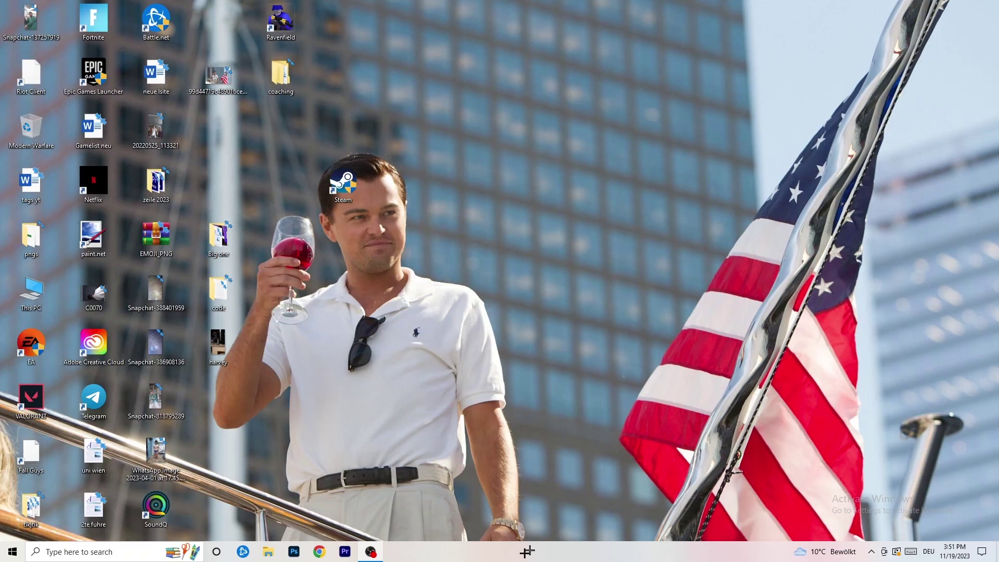
Open Task Manager in a maximized window
drag(528, 551, 508, 526)
right_click(509, 555)
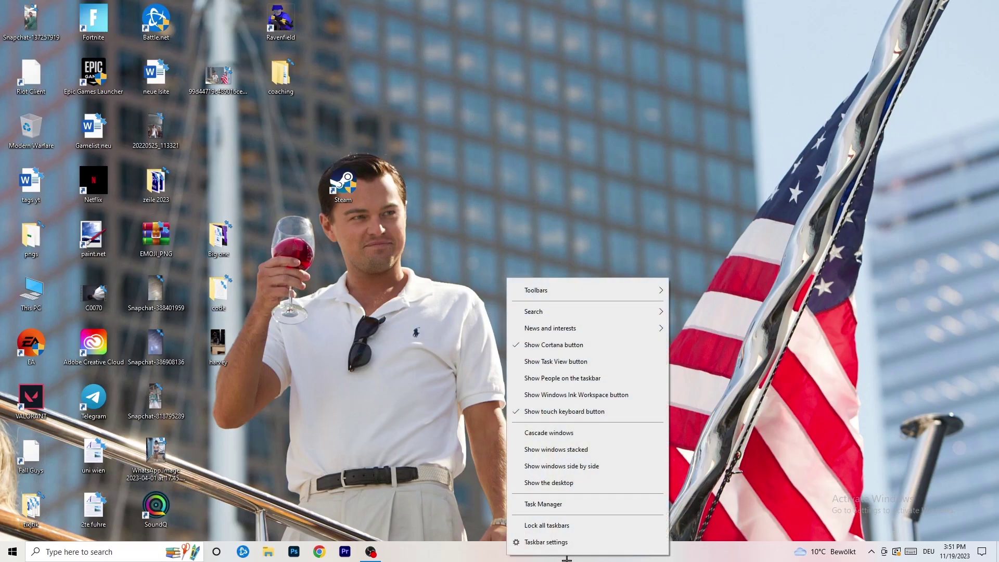
click(557, 505)
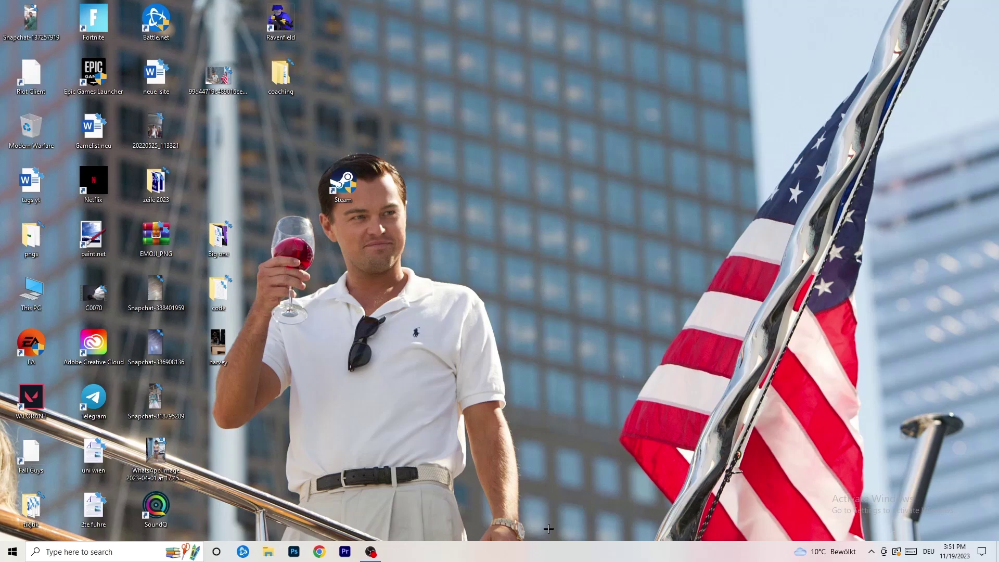
click(579, 24)
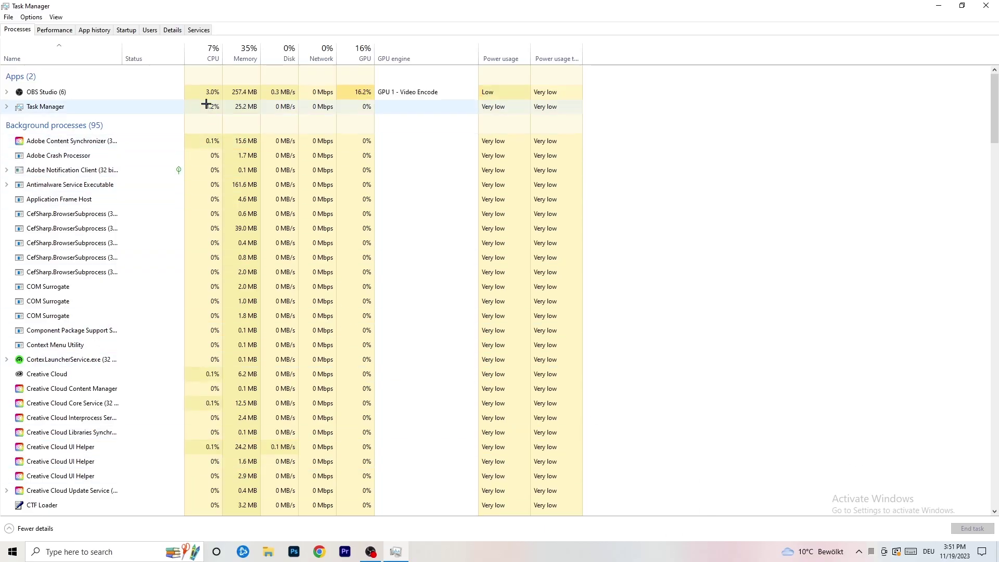
Show the priority options for a Creative Cloud UI Helper process in Task Manager's detailed process list
click(161, 31)
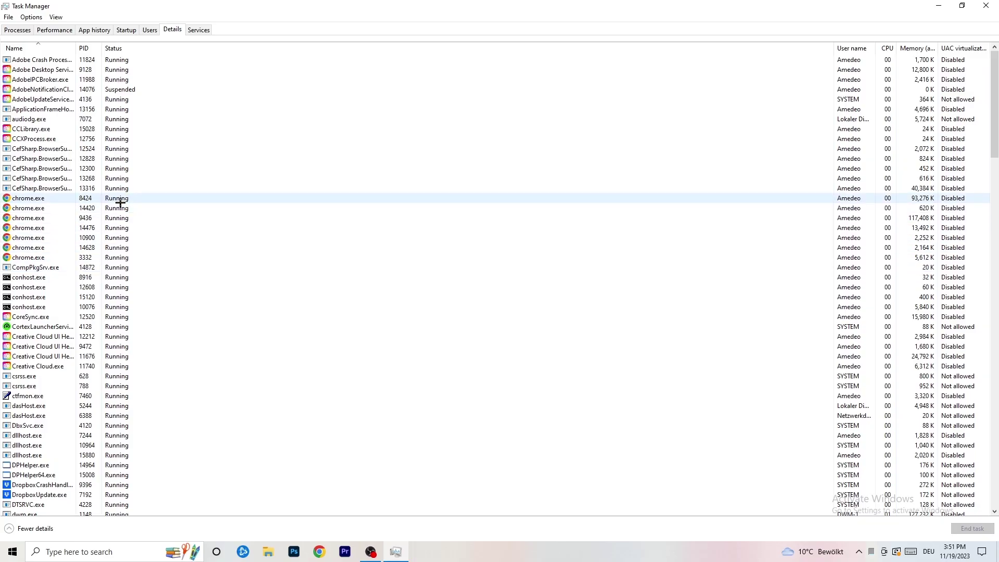
scroll(120, 203, down, 3)
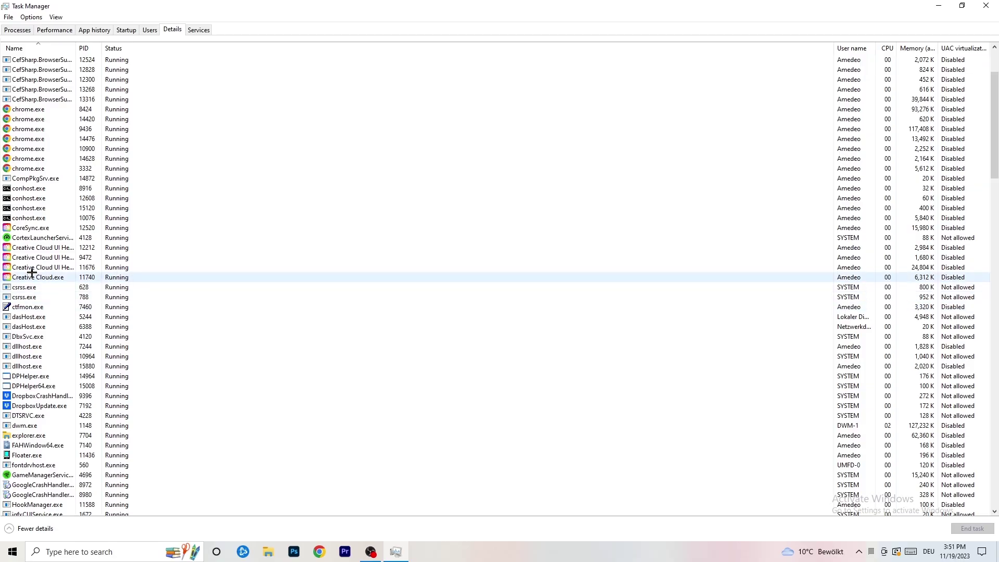
right_click(41, 266)
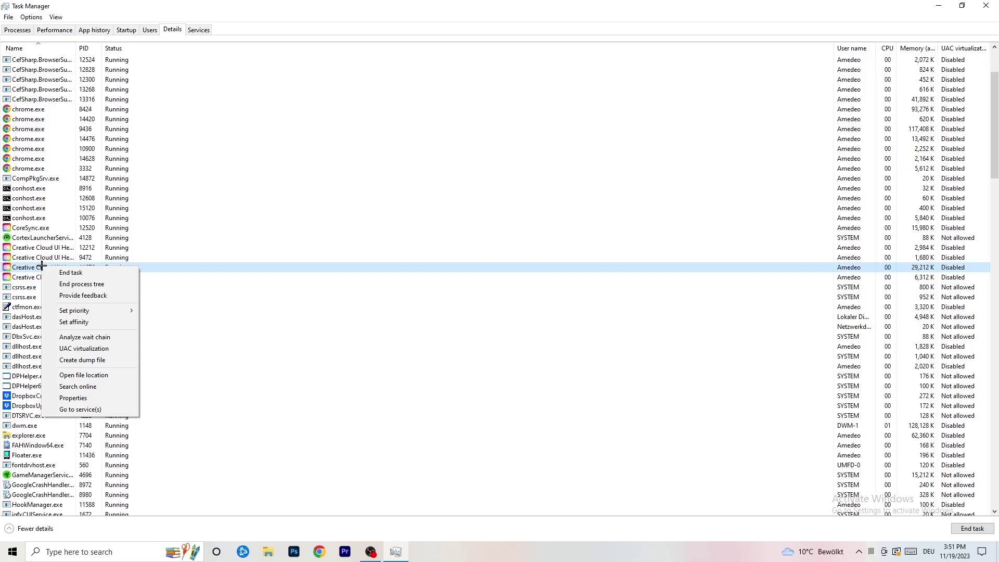
mouse_move(91, 312)
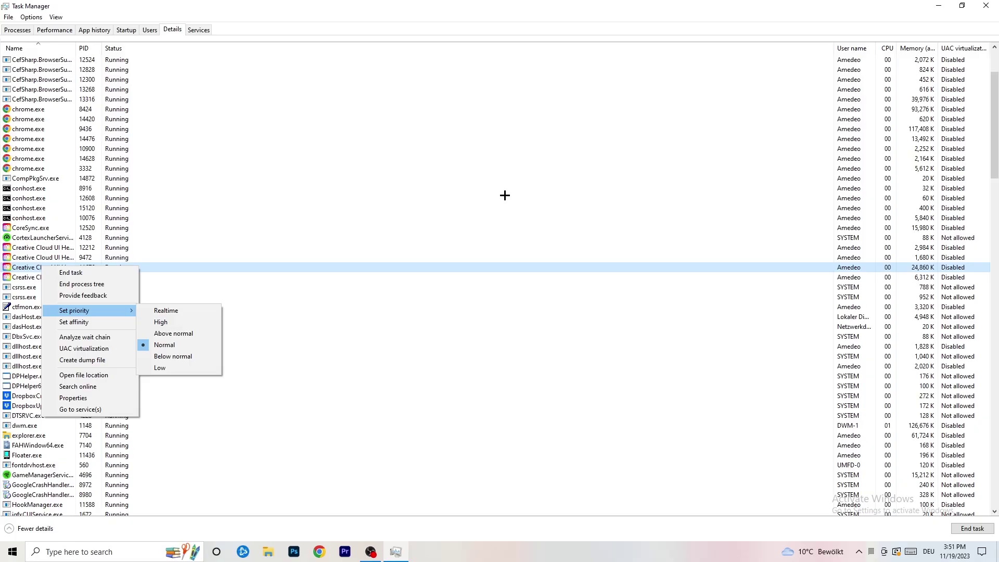
Review the startup programs with their status and impact, and show the available actions for File Association Helper
click(131, 29)
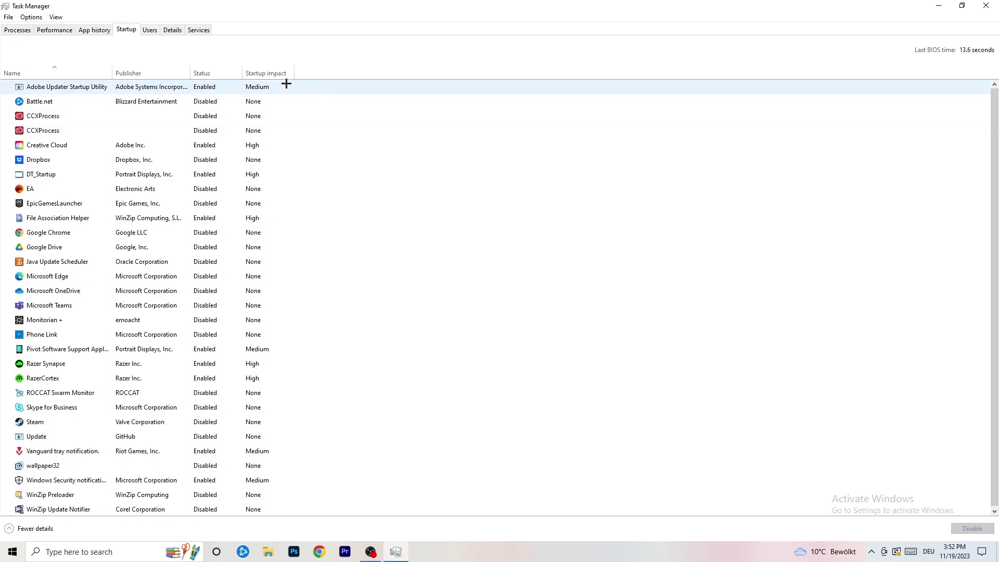
scroll(294, 458, down, 1)
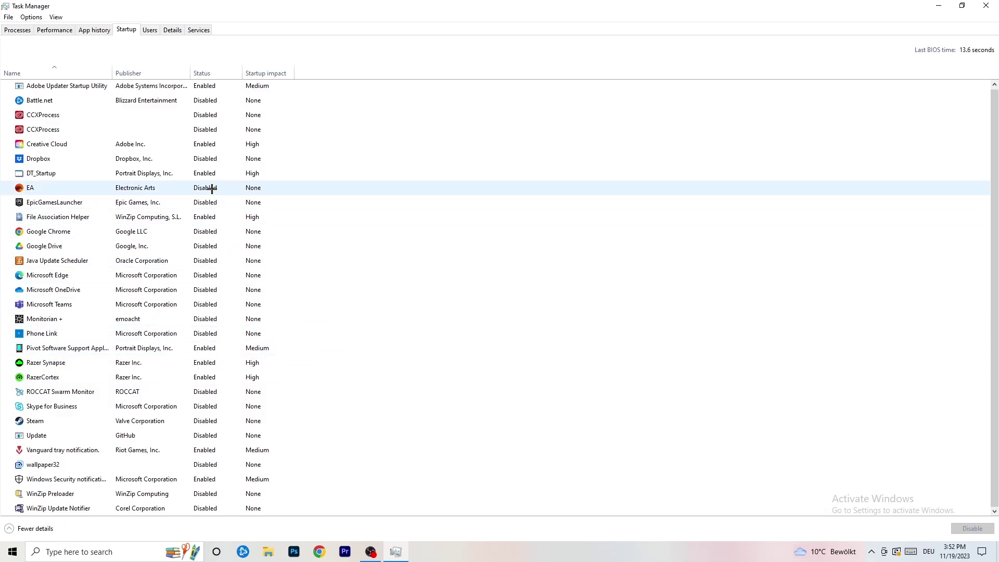
right_click(214, 218)
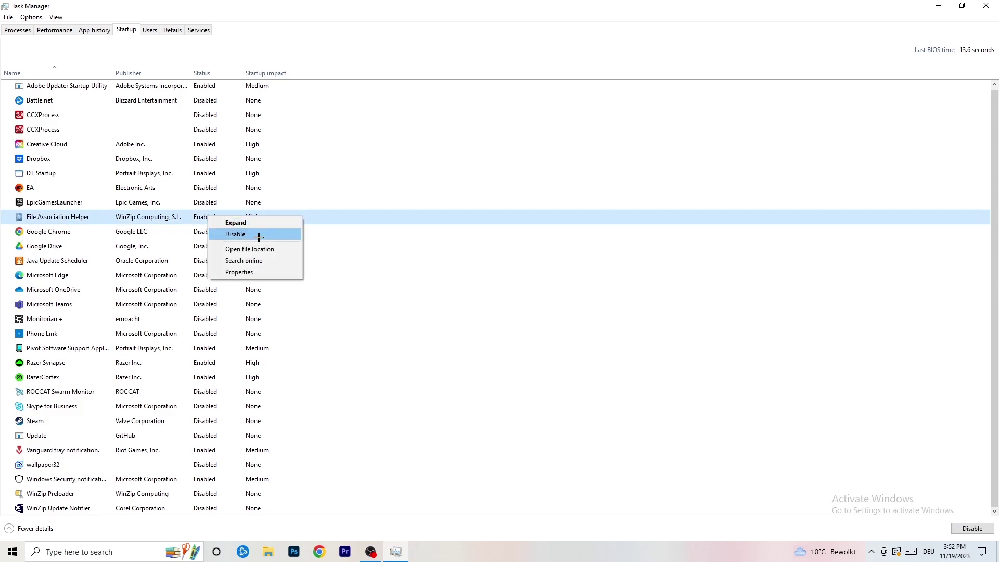
click(408, 74)
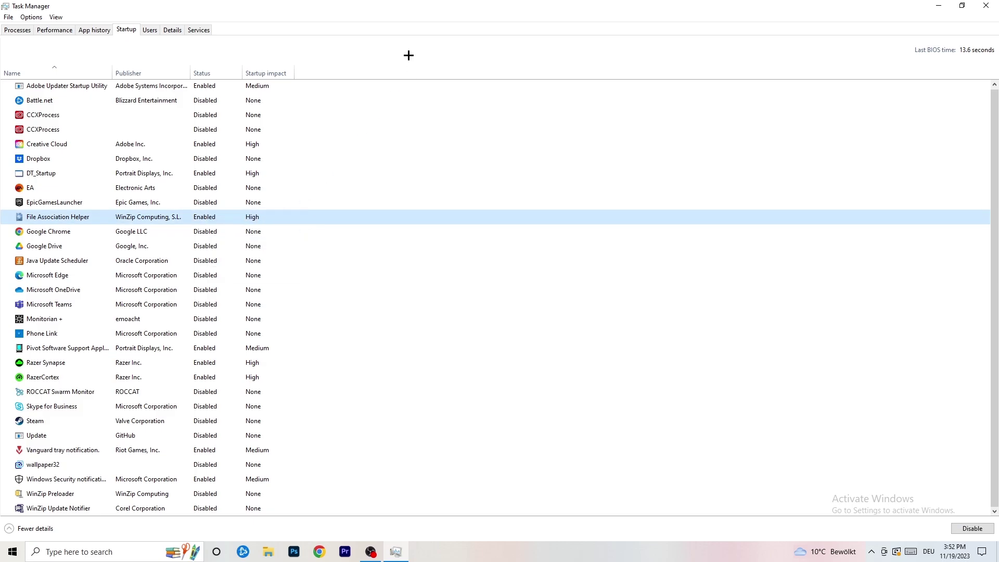
Sort the running processes by CPU usage and by GPU usage, and look through the list for resource-heavy ones
click(20, 30)
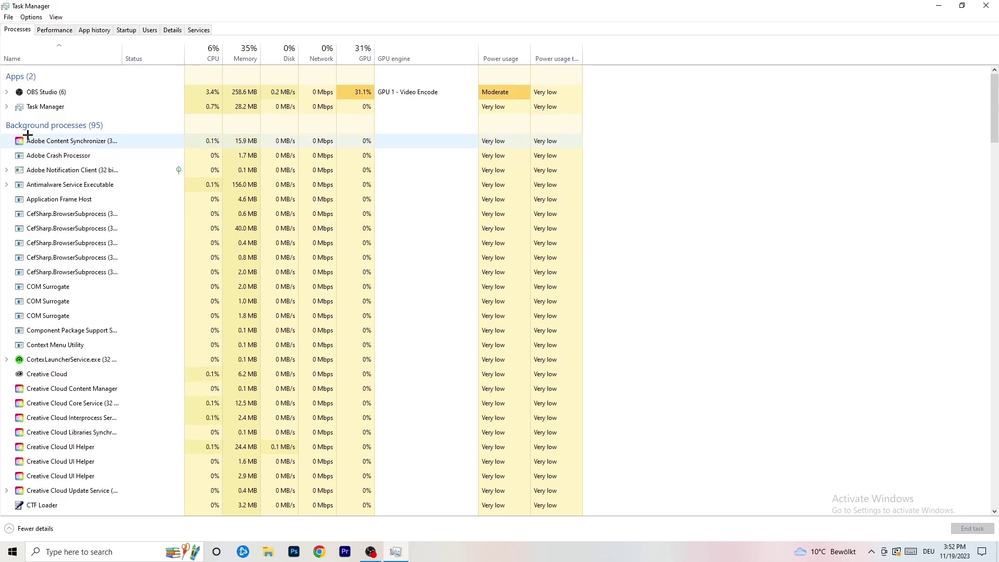
click(213, 44)
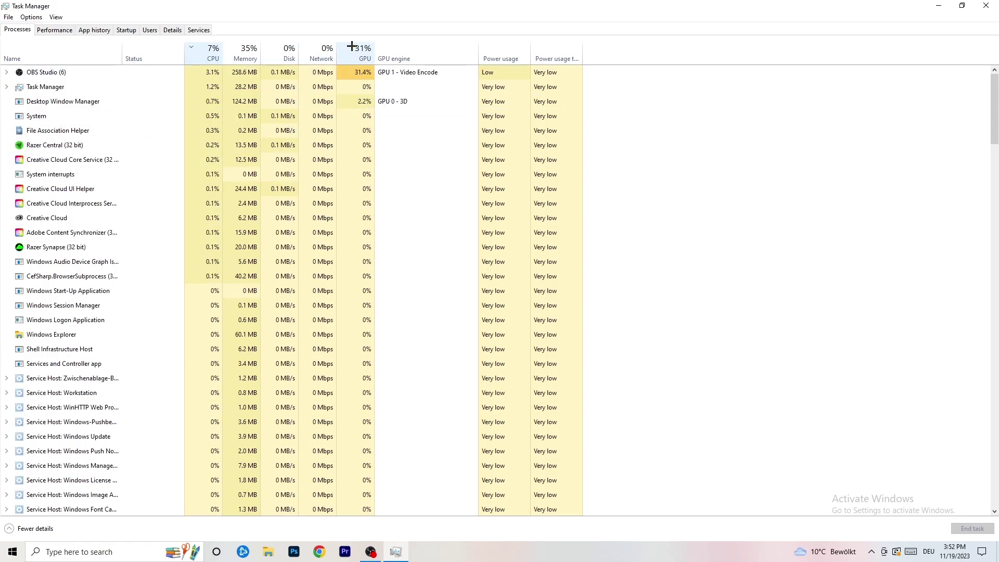
click(359, 50)
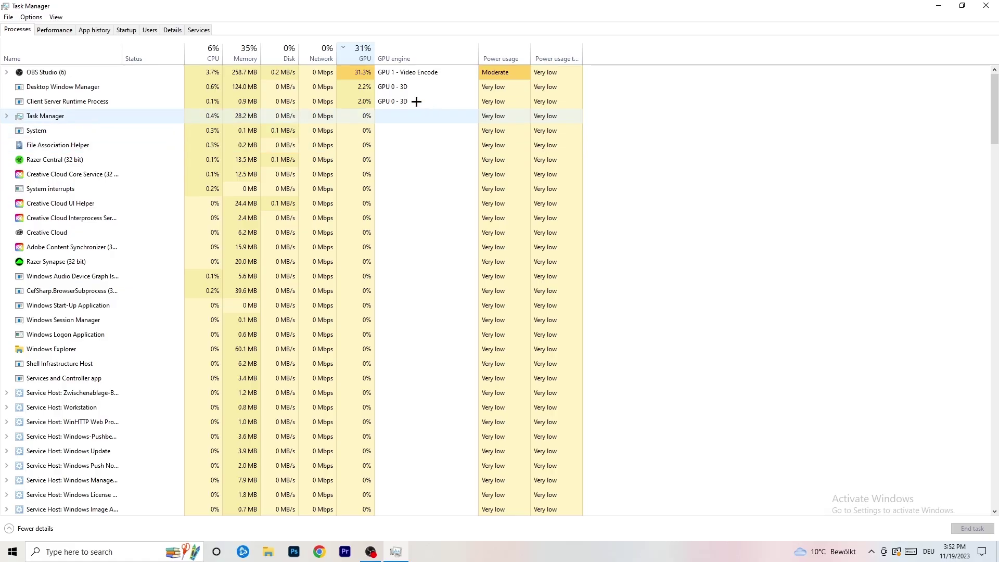
click(360, 55)
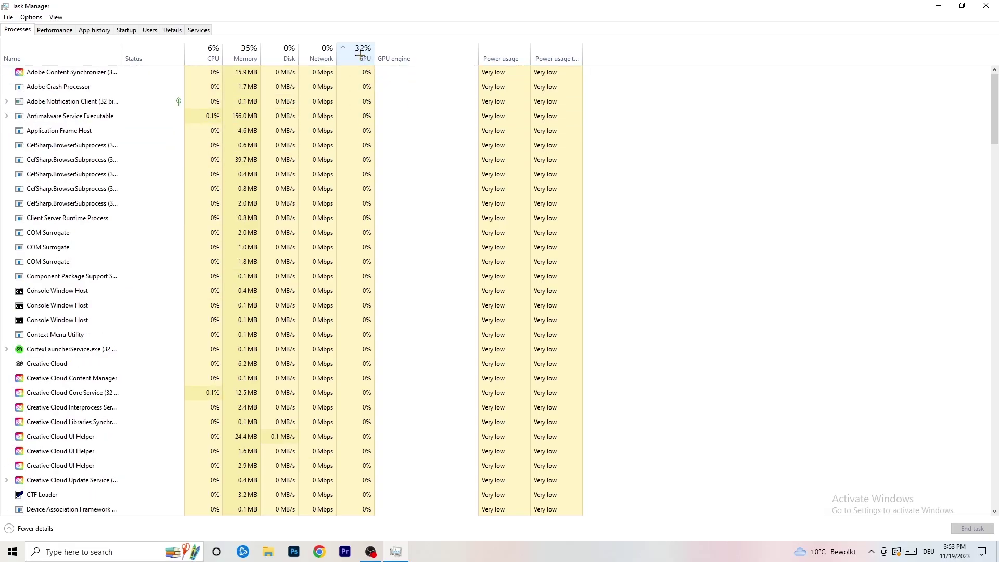
scroll(365, 164, down, 15)
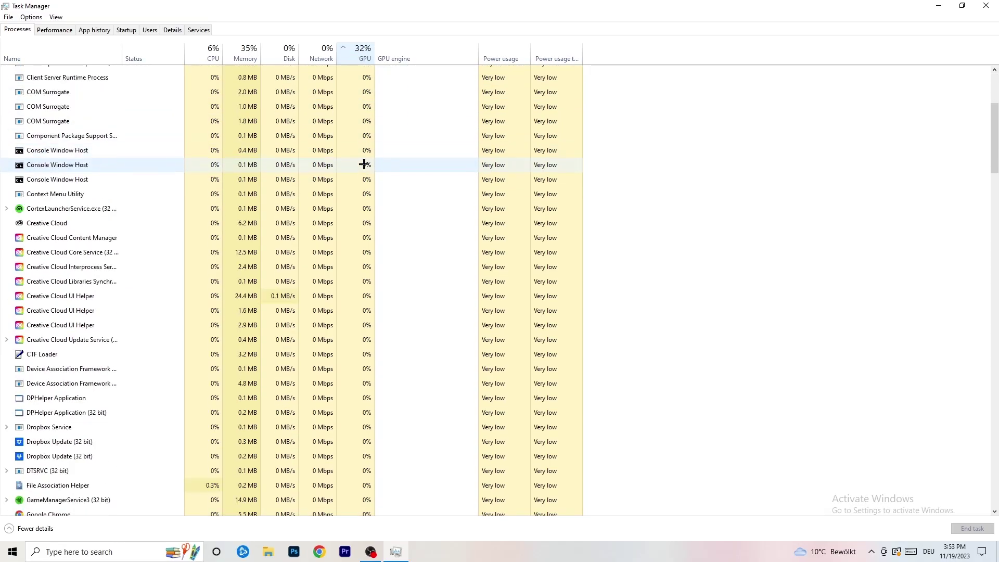
scroll(370, 165, up, 10)
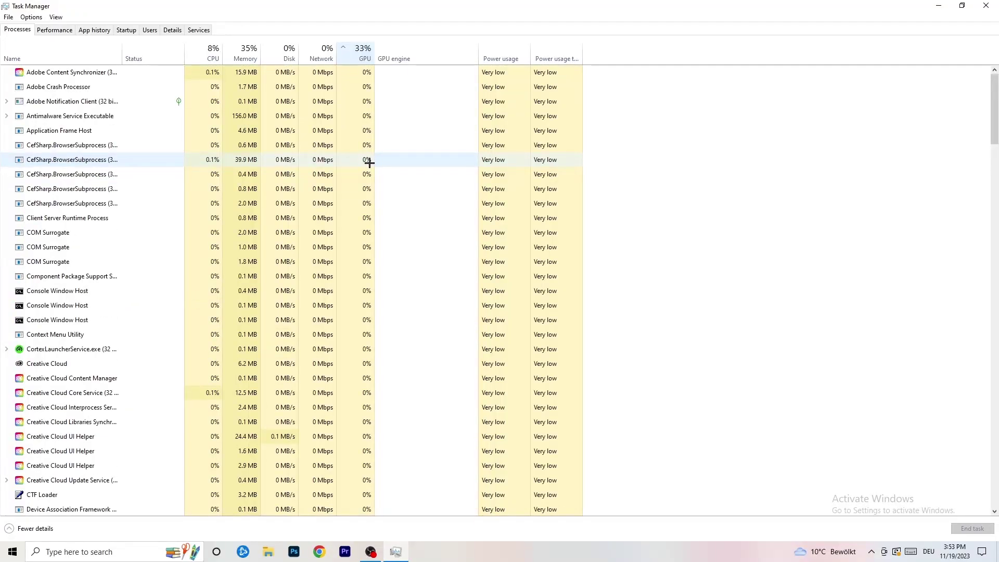
scroll(370, 156, down, 16)
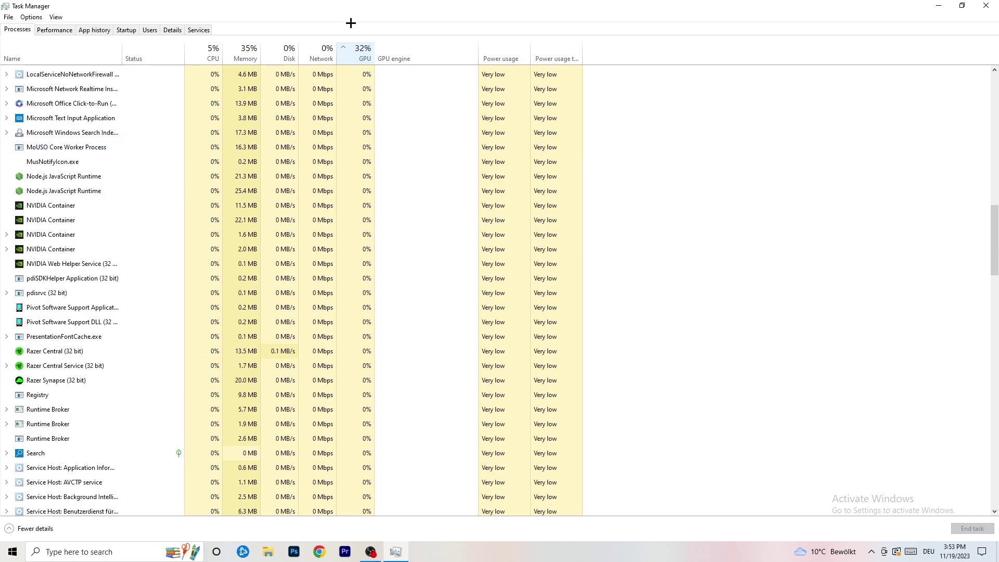
Show the available actions for the Microsoft Windows Search process, re-sort the processes by CPU usage and close Task Manager
right_click(338, 129)
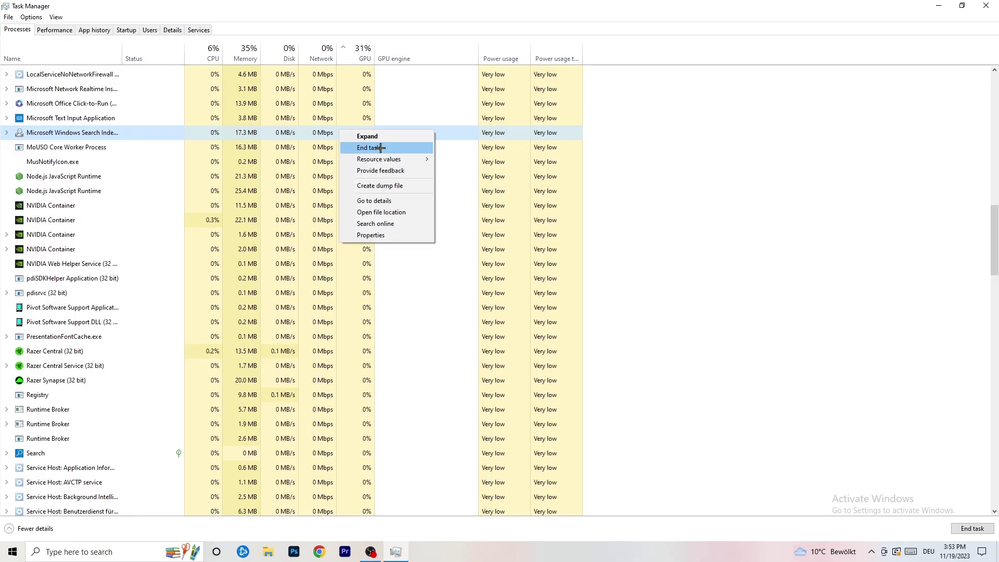
click(210, 52)
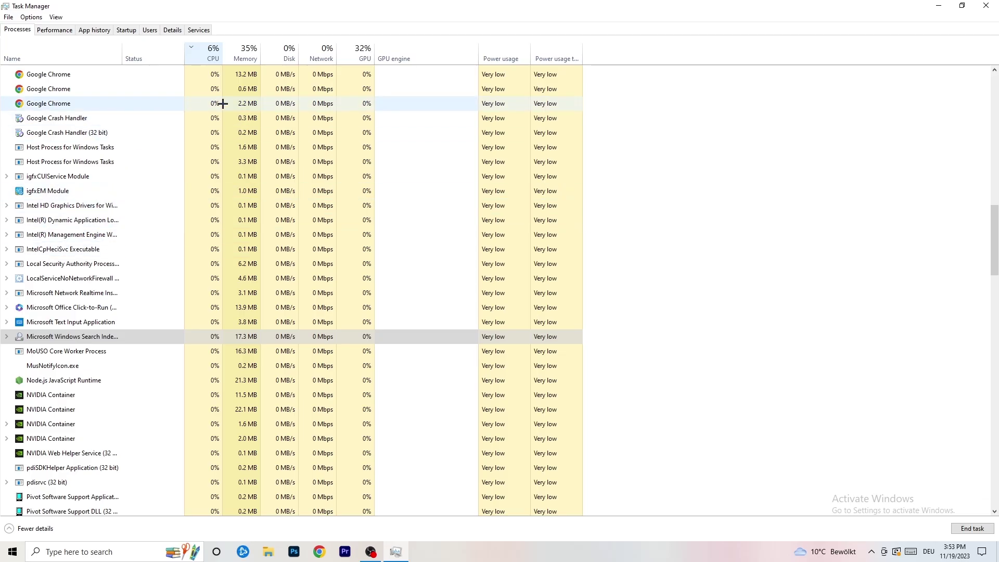
click(987, 5)
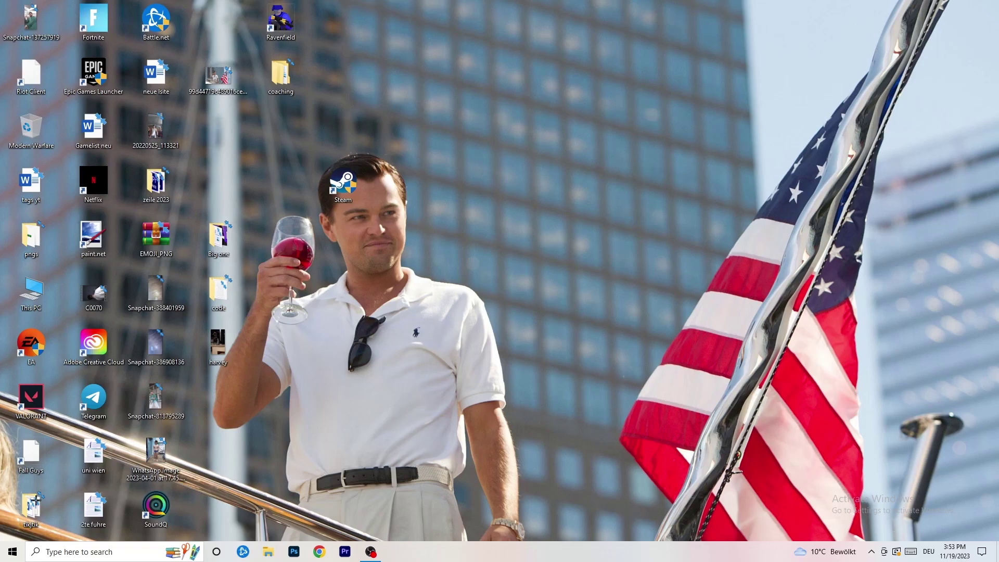
Open Windows Settings and review the Xbox Game Bar, Captures and Game Mode options of the Gaming category
click(12, 551)
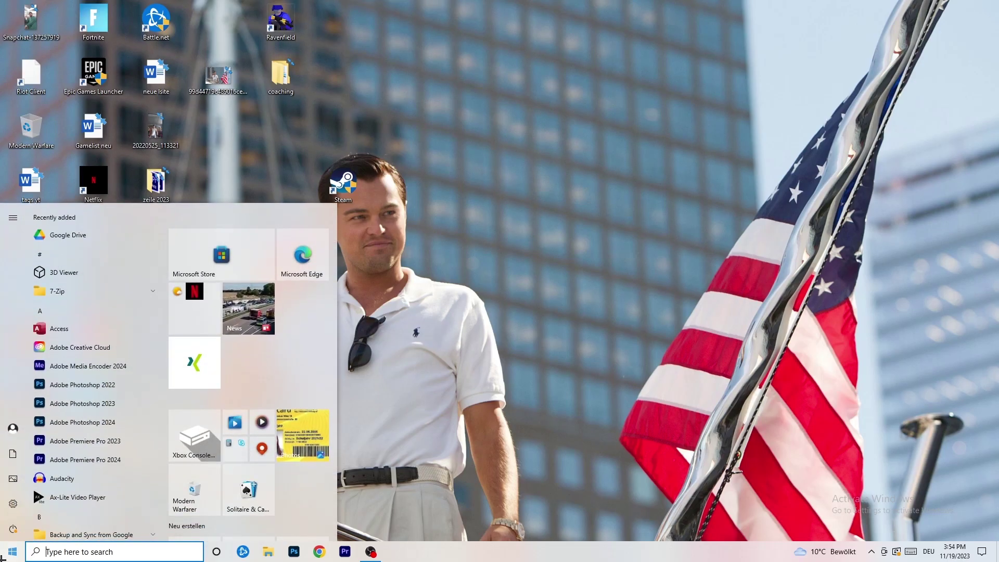
click(13, 503)
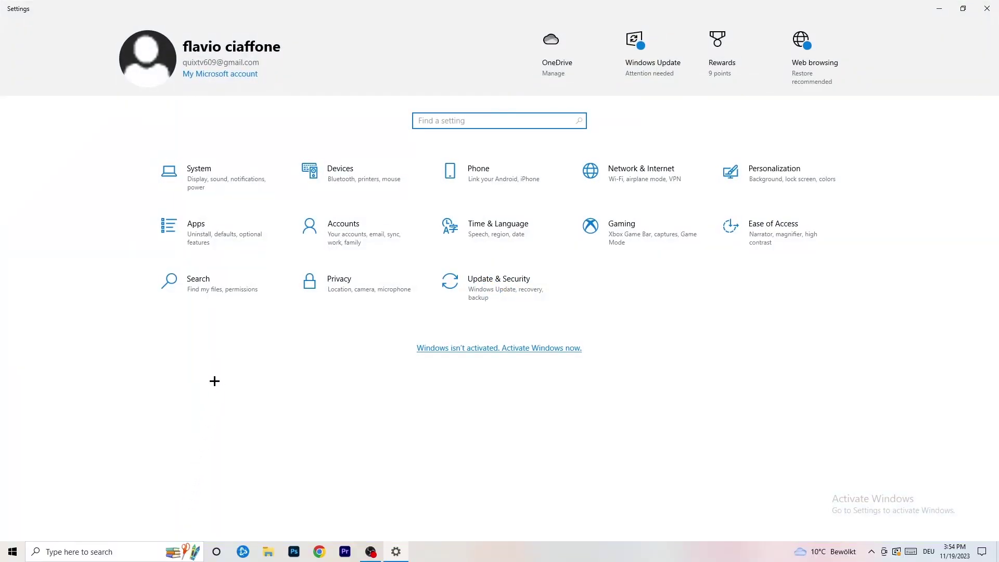
click(620, 229)
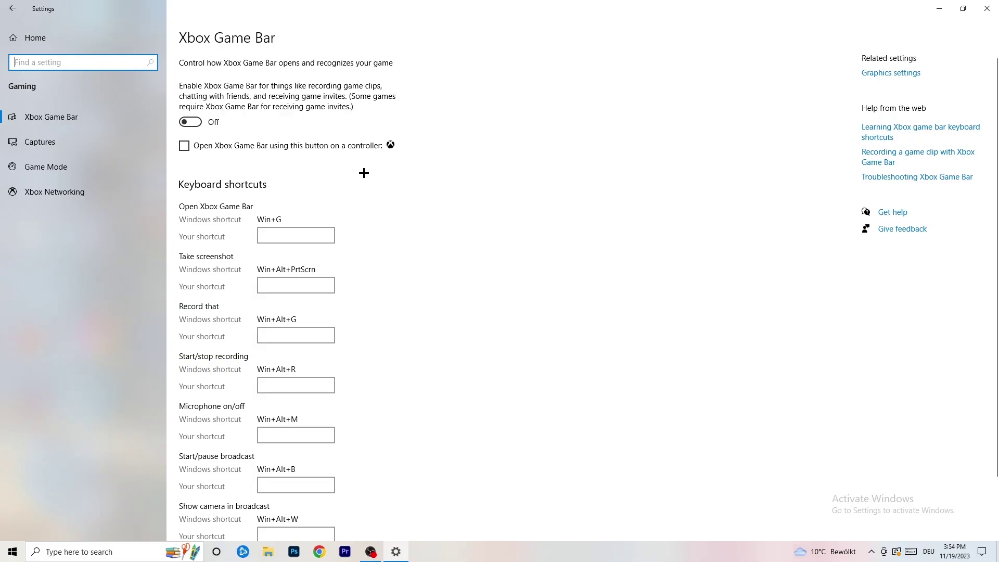
click(86, 136)
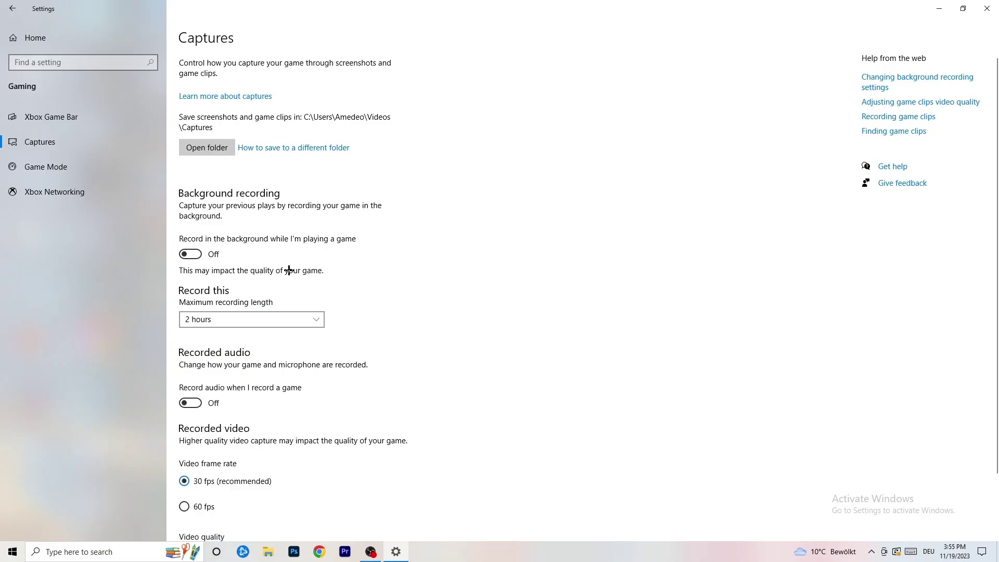
scroll(287, 270, down, 3)
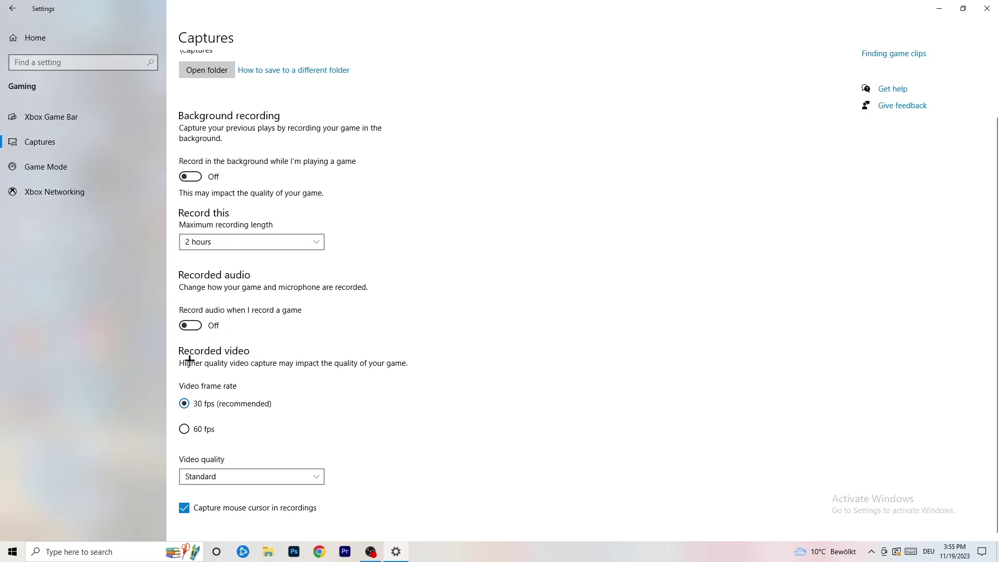
click(21, 166)
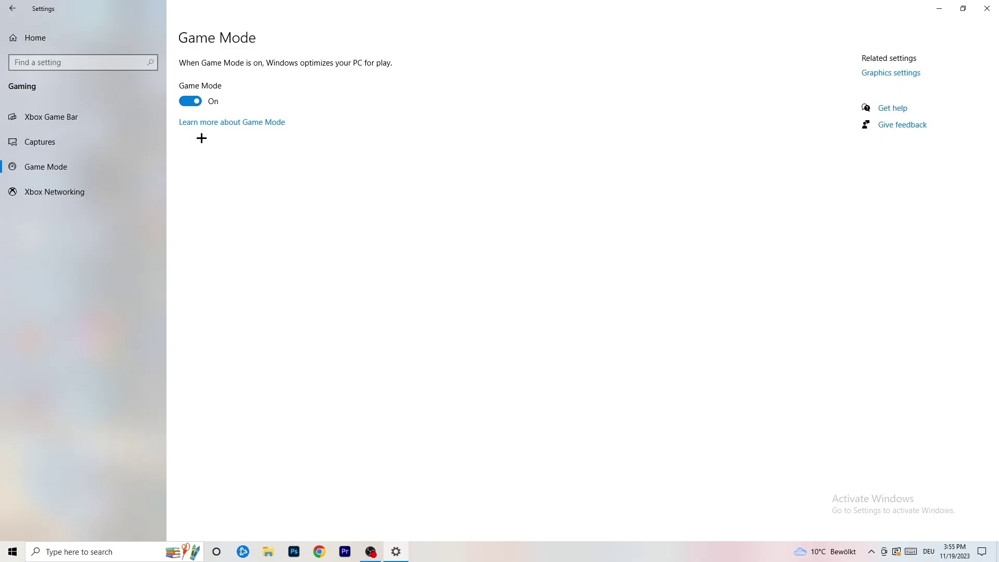
Check the Windows Update status under Update & Security for pending updates
click(12, 9)
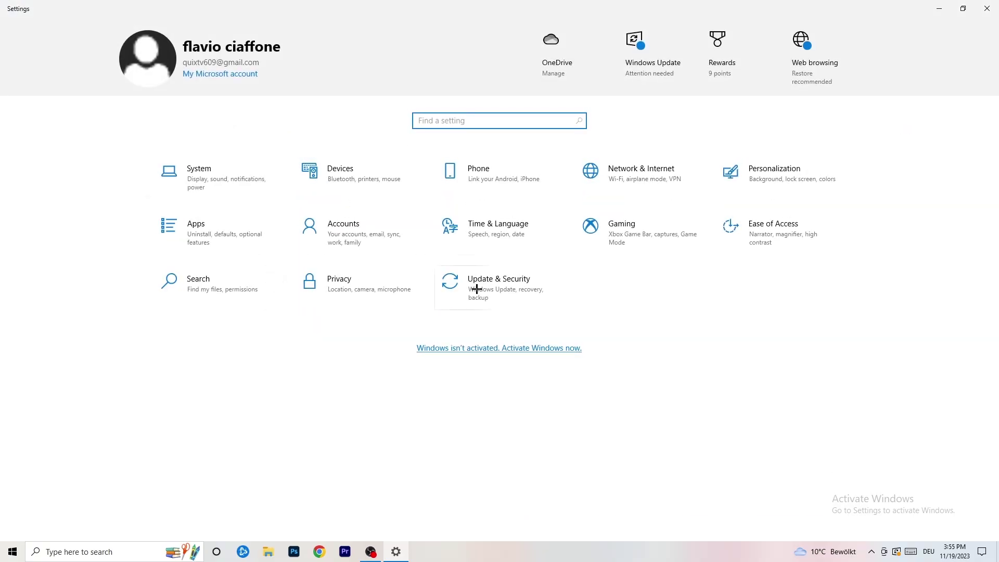
click(527, 286)
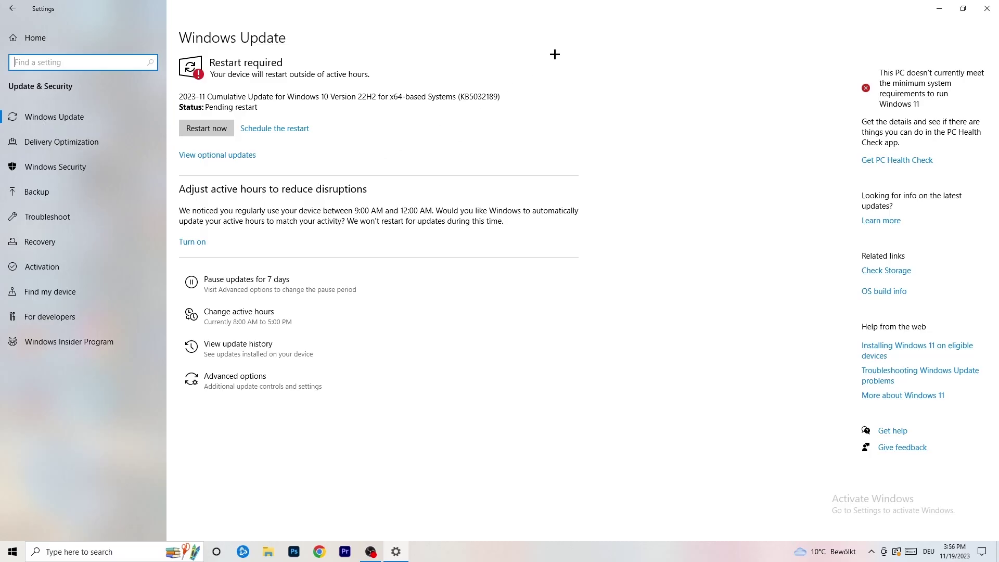
double_click(729, 3)
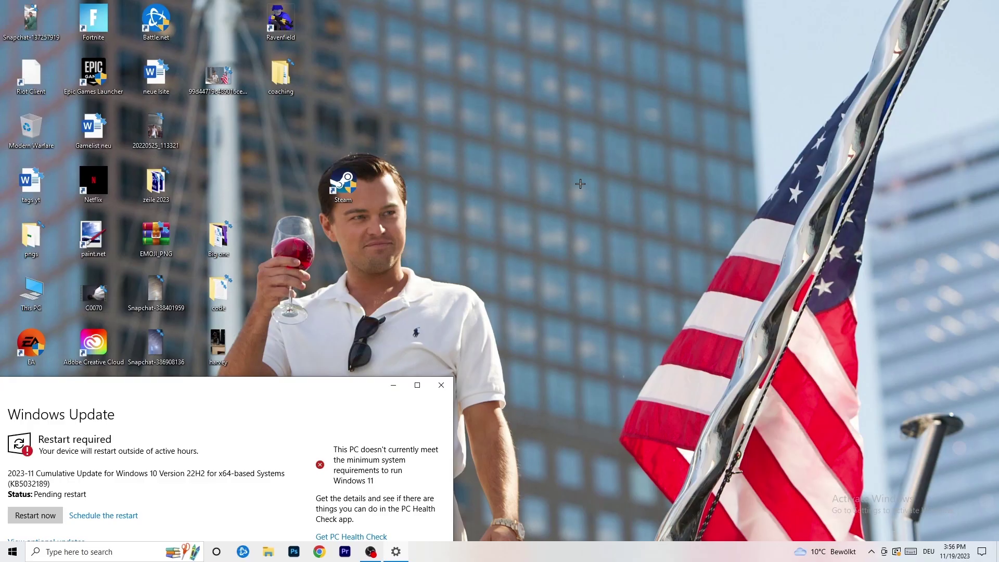
click(417, 385)
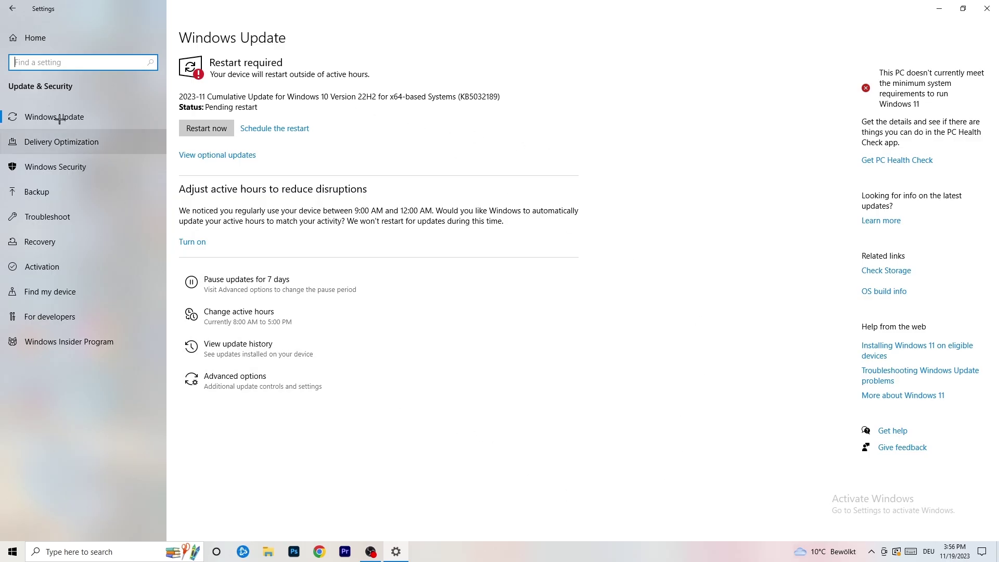
Review the System display settings, including the available scaling and display resolution choices
click(13, 9)
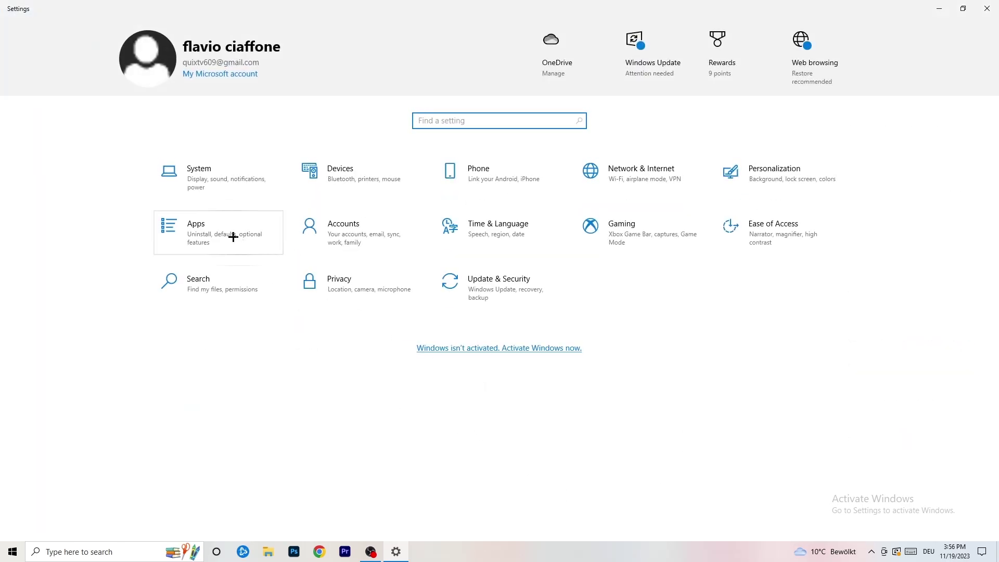
click(219, 190)
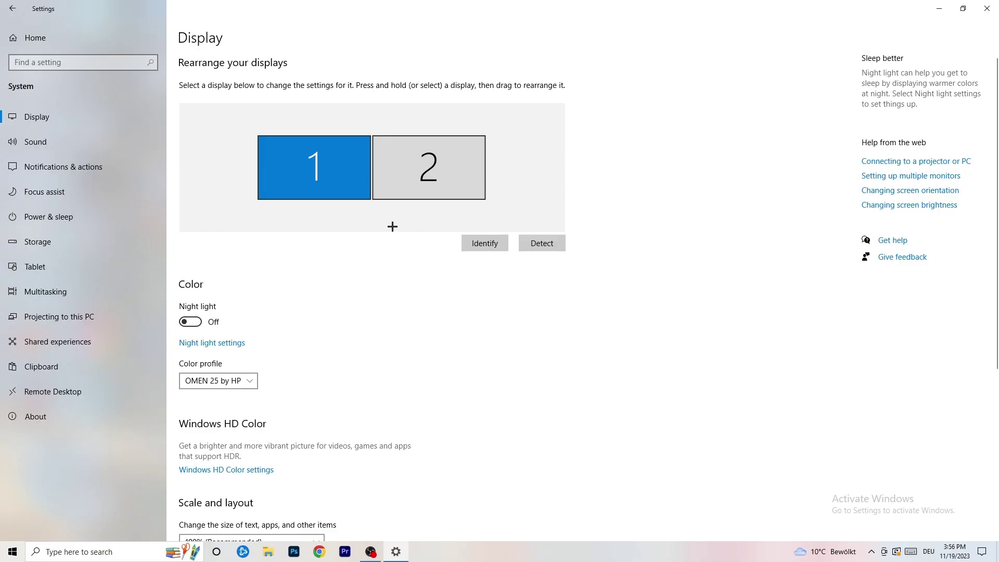
scroll(390, 260, down, 5)
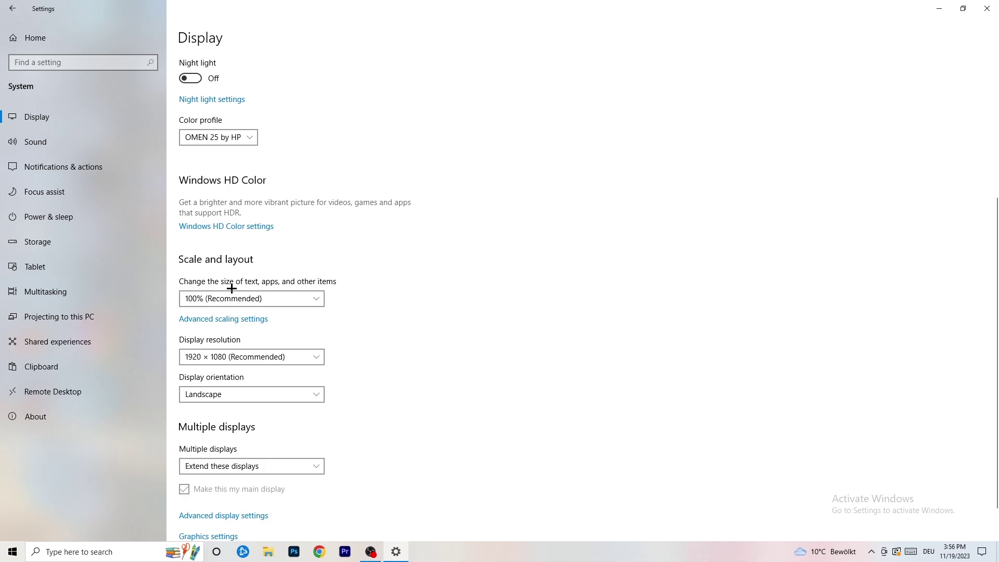
click(315, 298)
click(485, 257)
scroll(238, 282, down, 1)
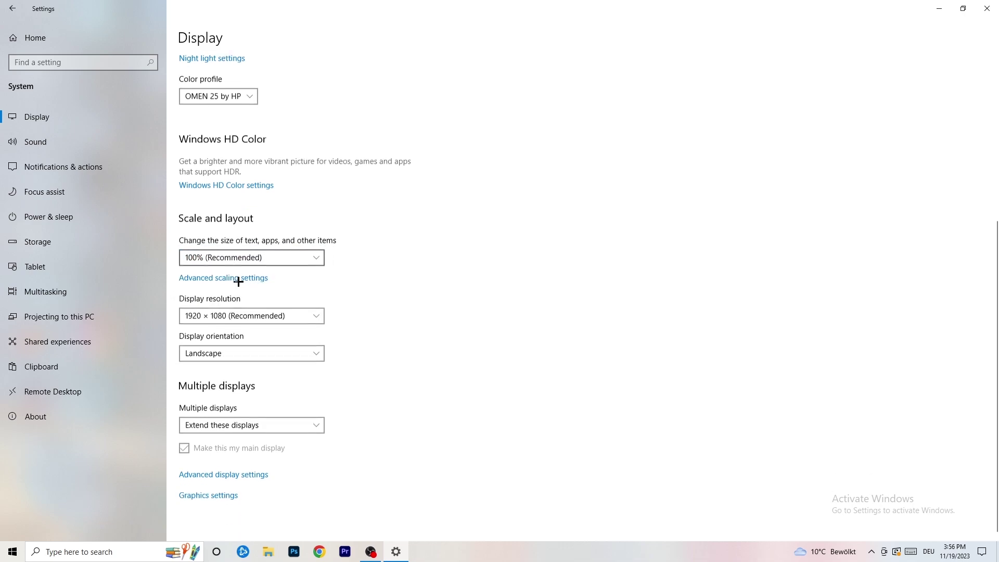
click(284, 316)
click(500, 285)
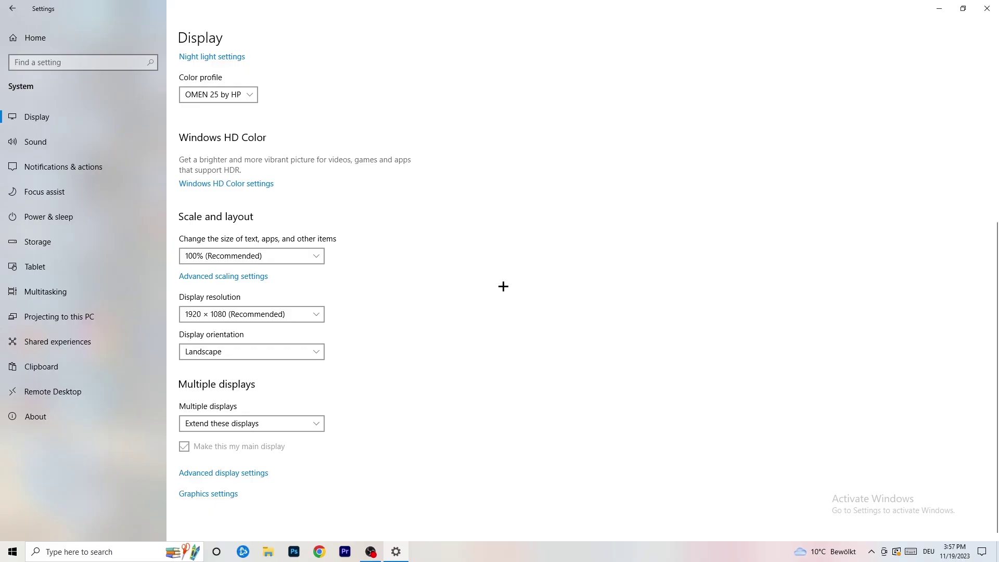
Review the preferred and additional power plans in the additional power settings, and close Power Options
click(67, 218)
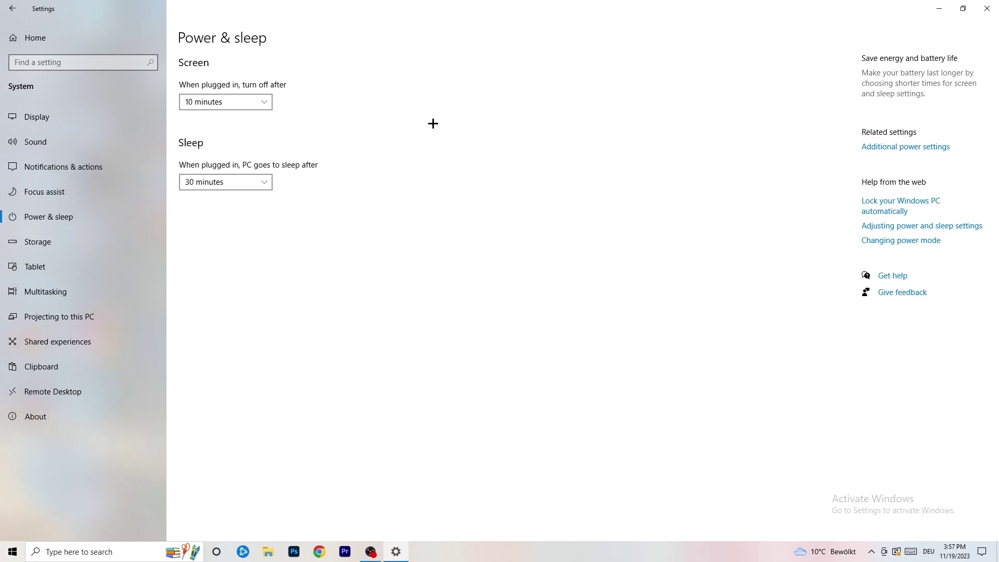
click(896, 149)
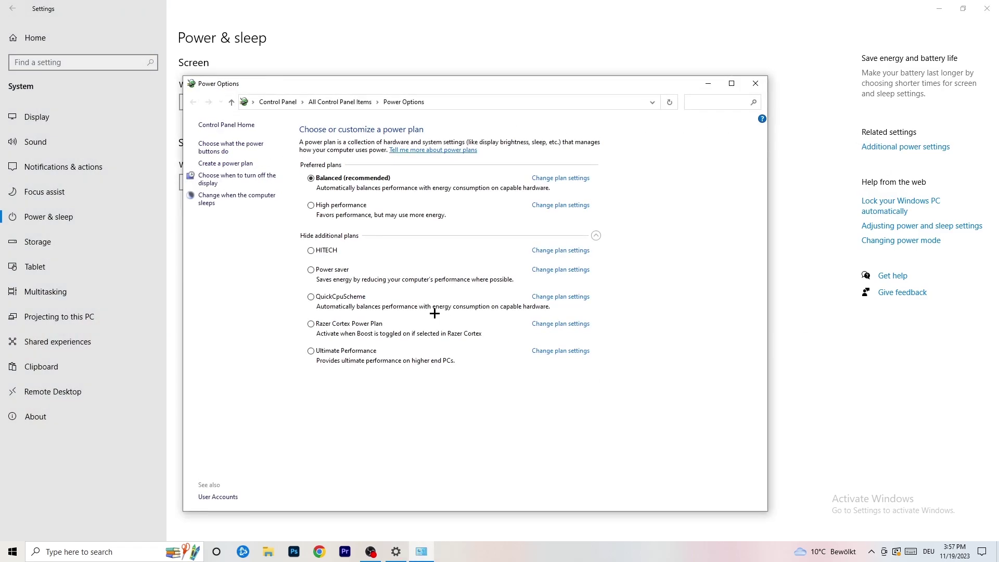
click(597, 236)
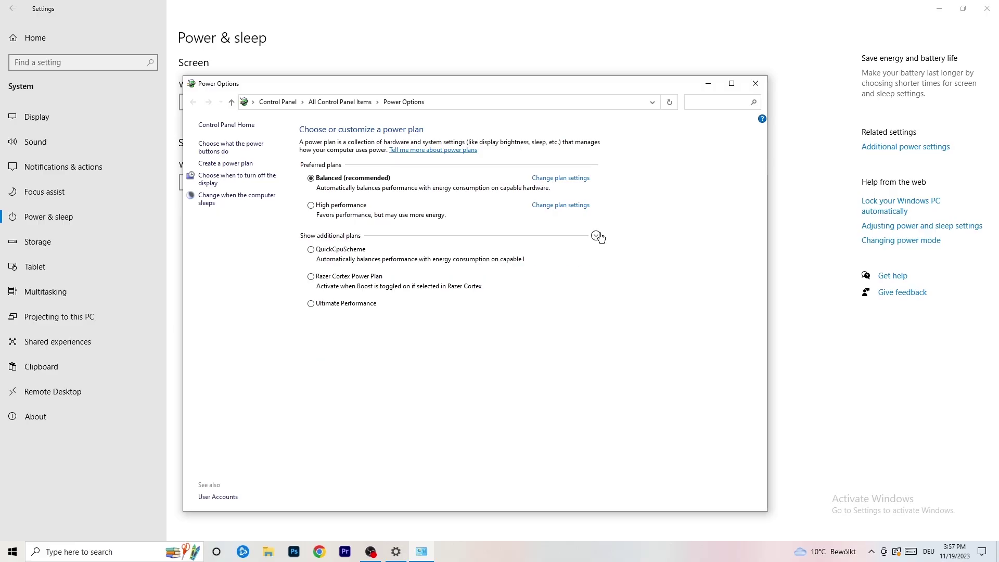
click(597, 236)
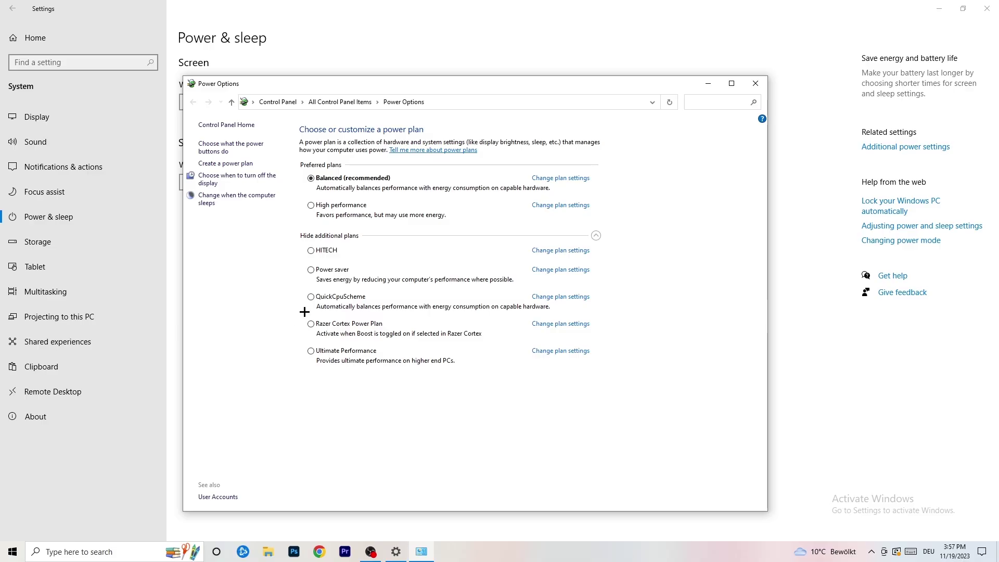
click(746, 86)
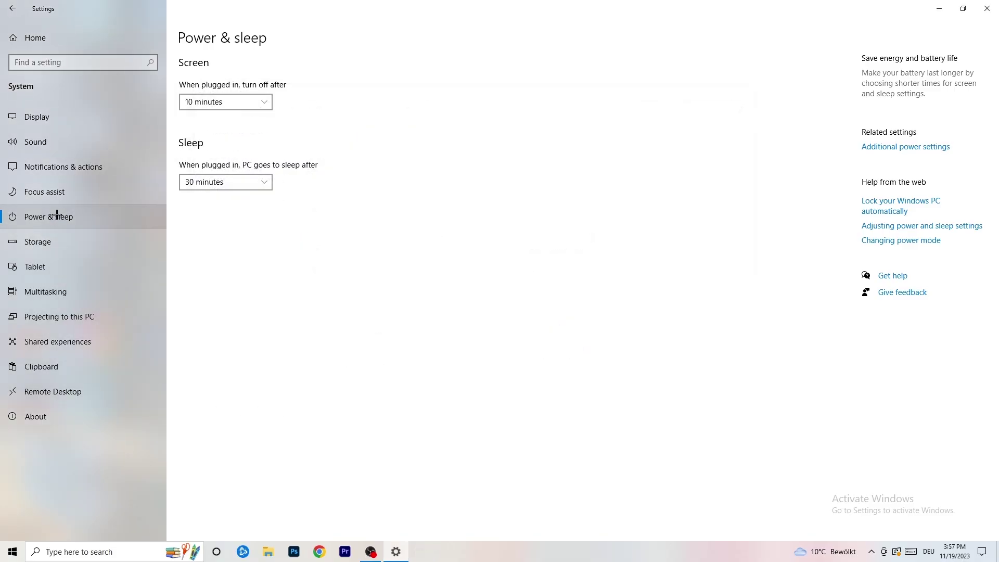
Review the storage usage and the Storage Sense configuration options, and close Settings
click(61, 243)
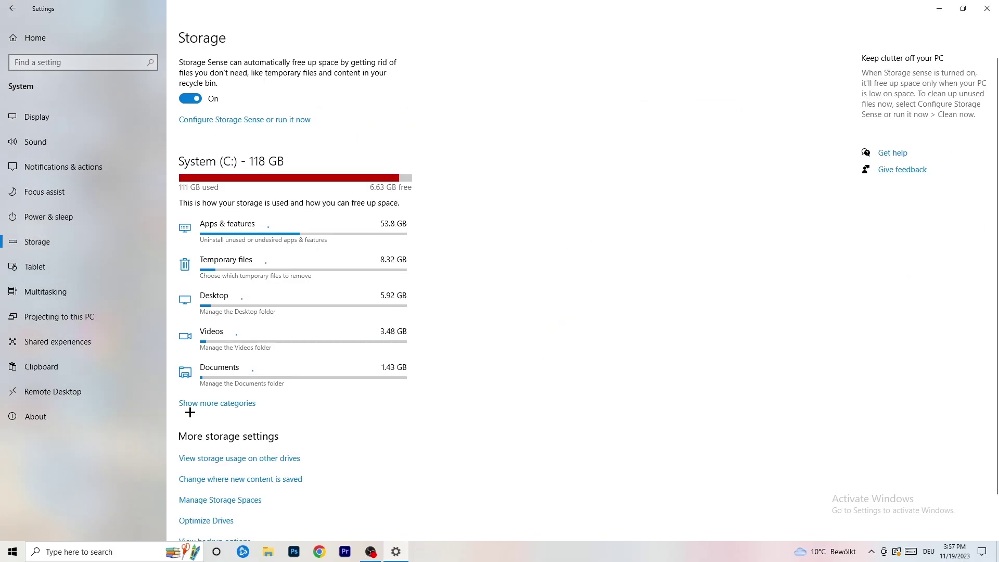
click(223, 124)
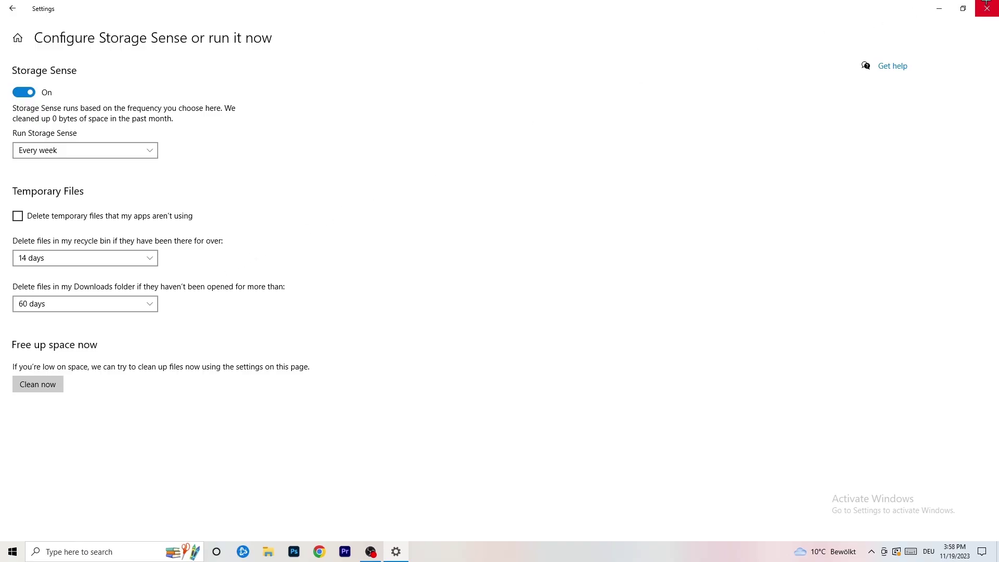
click(987, 4)
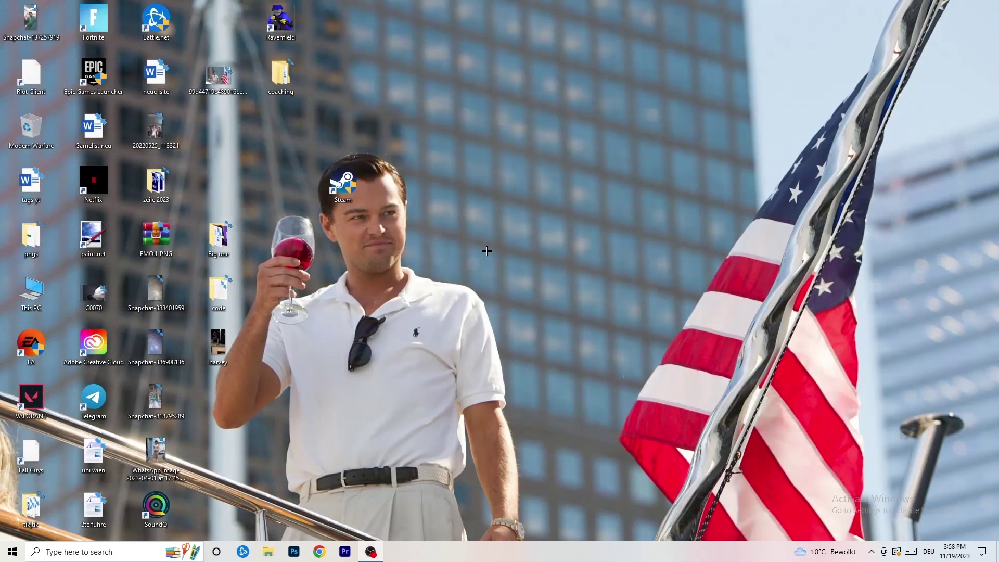